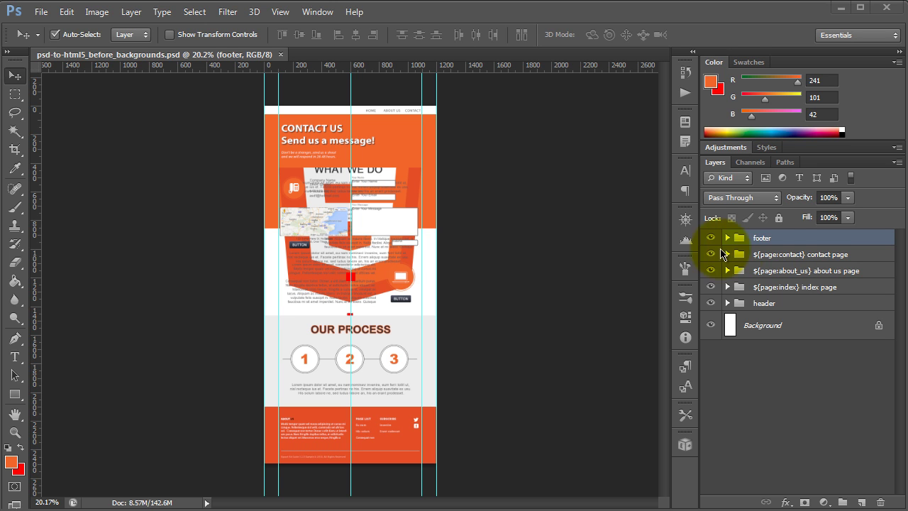
Examine the footer and header groups and the content folder inside each of the three page groups.
{"action": "left_click", "coordinate": [772, 241]}
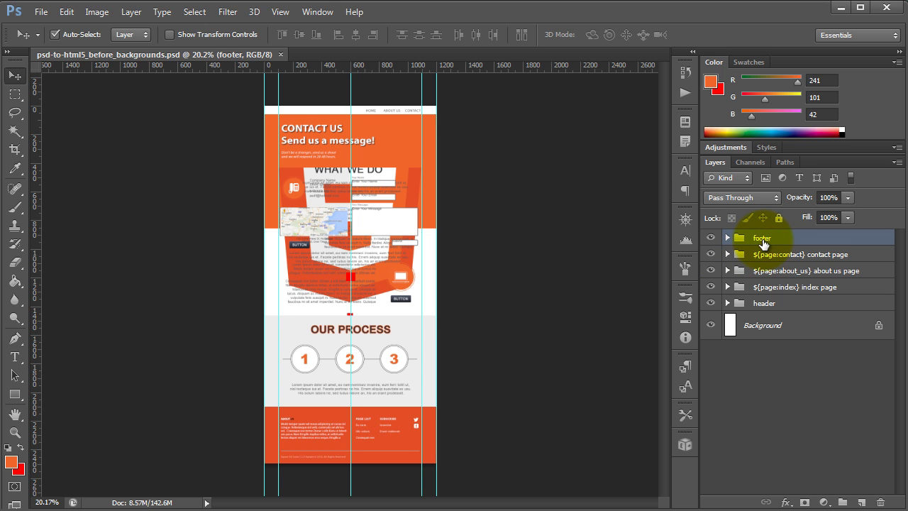
{"action": "left_click", "coordinate": [769, 304]}
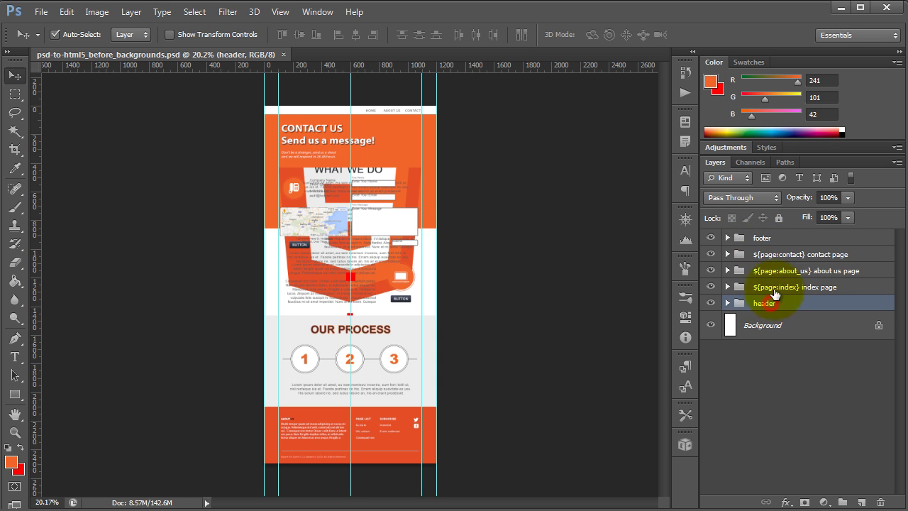
{"action": "left_click", "coordinate": [727, 254]}
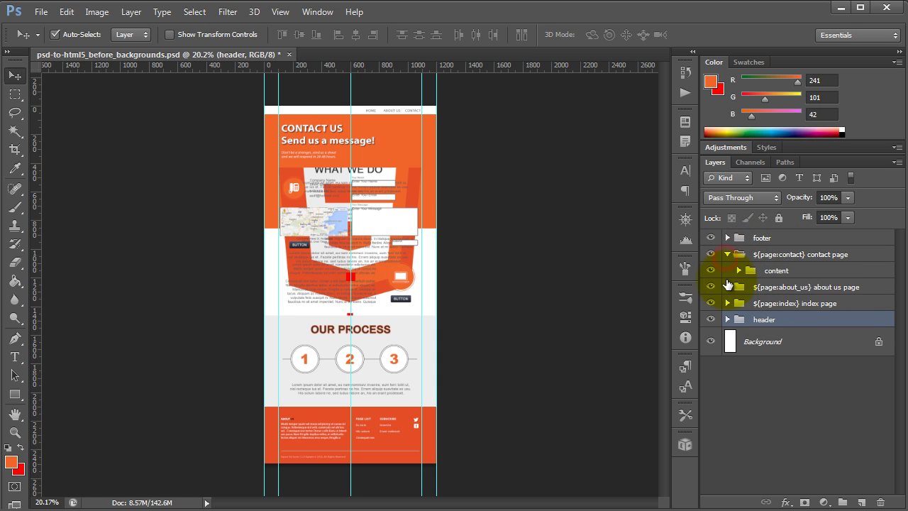
{"action": "left_click", "coordinate": [727, 287]}
{"action": "left_click", "coordinate": [727, 319]}
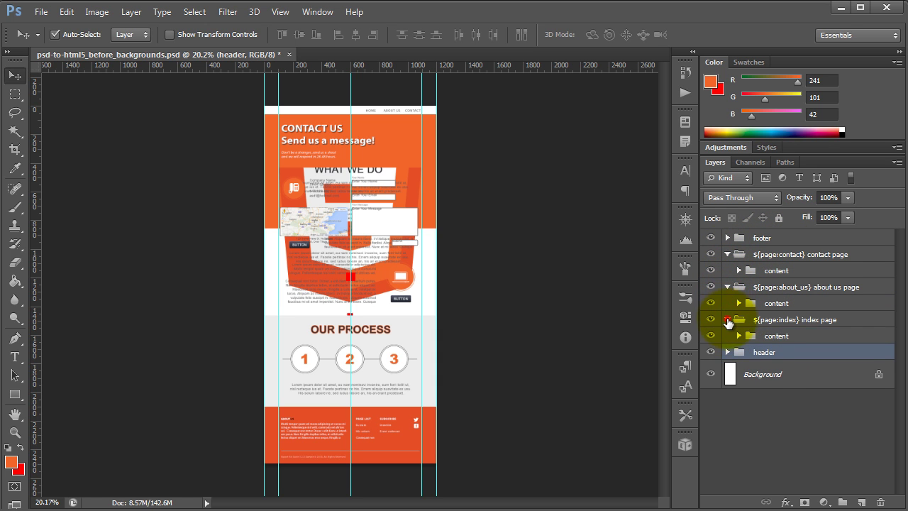
{"action": "left_click", "coordinate": [727, 320]}
{"action": "left_click", "coordinate": [727, 287]}
{"action": "left_click", "coordinate": [727, 254]}
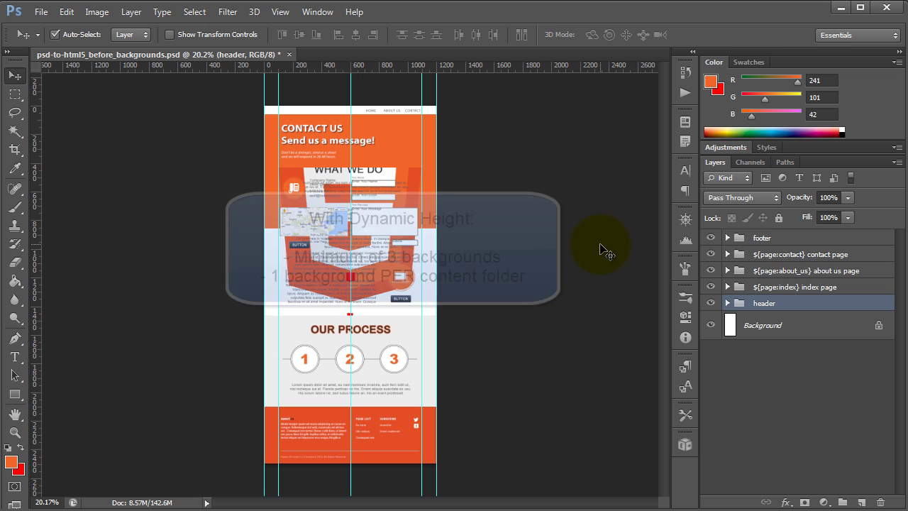
Inspect the footer group and the contact page group's content folder as candidates for separate backgrounds.
{"action": "left_click", "coordinate": [774, 242]}
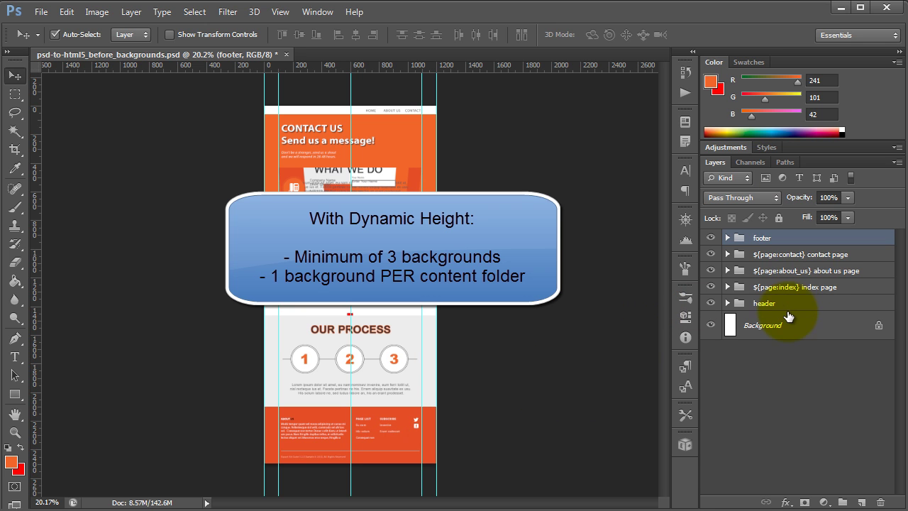
{"action": "left_click", "coordinate": [731, 255]}
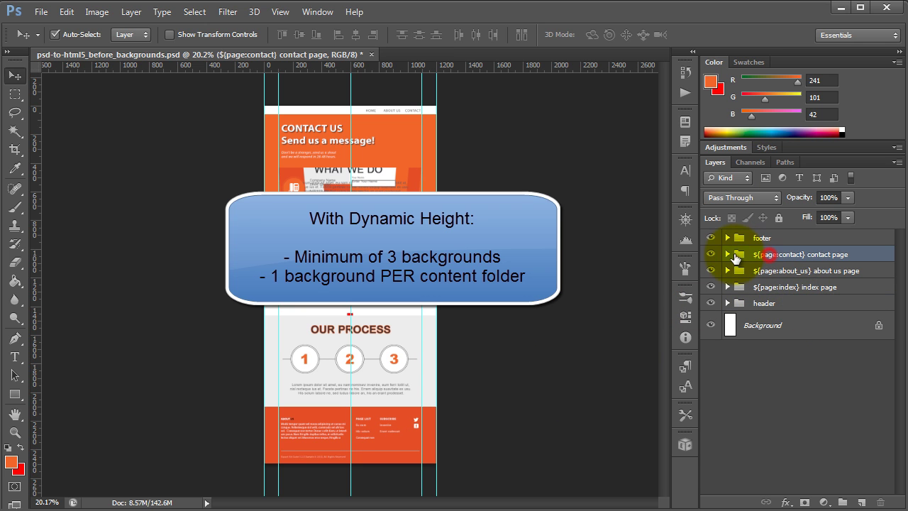
{"action": "left_click", "coordinate": [727, 254]}
{"action": "key", "text": "alt+bracketleft"}
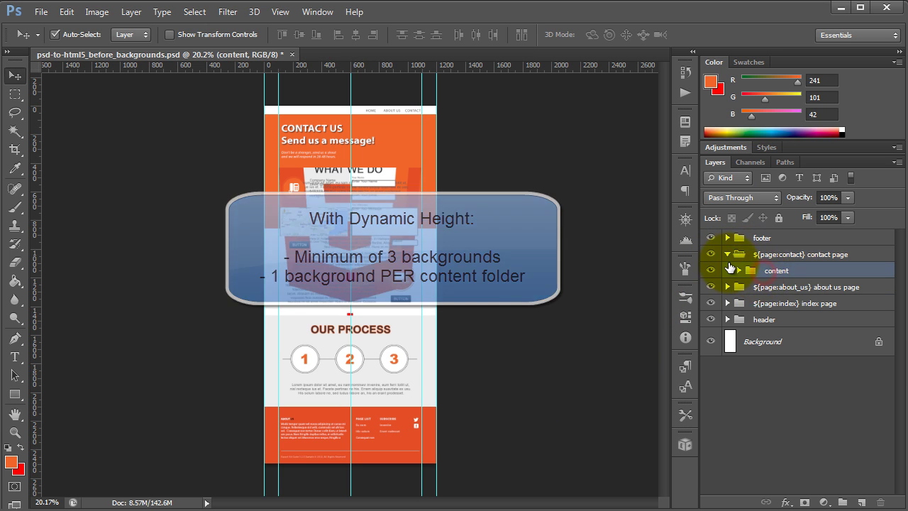
{"action": "left_click", "coordinate": [728, 254]}
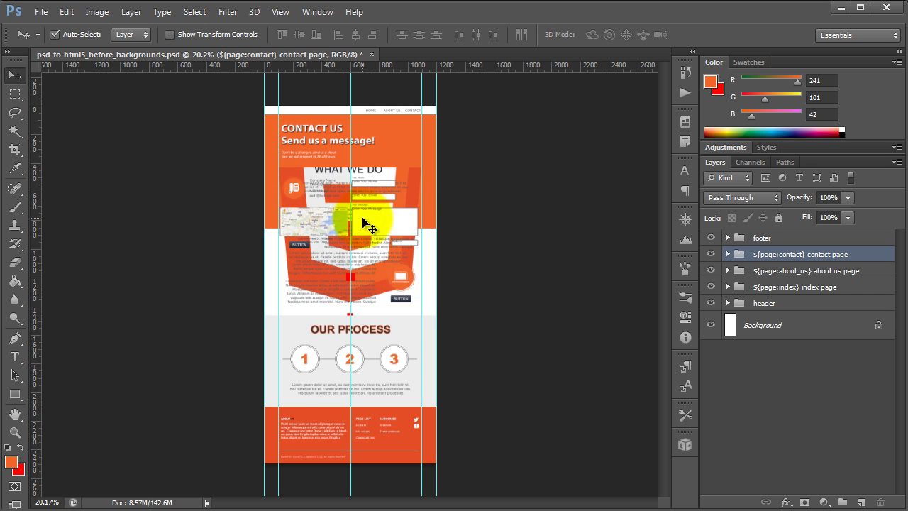
Switch to the browser and examine the exported psd_to_html5.html page and its zoom level.
{"action": "key", "text": "alt+Tab"}
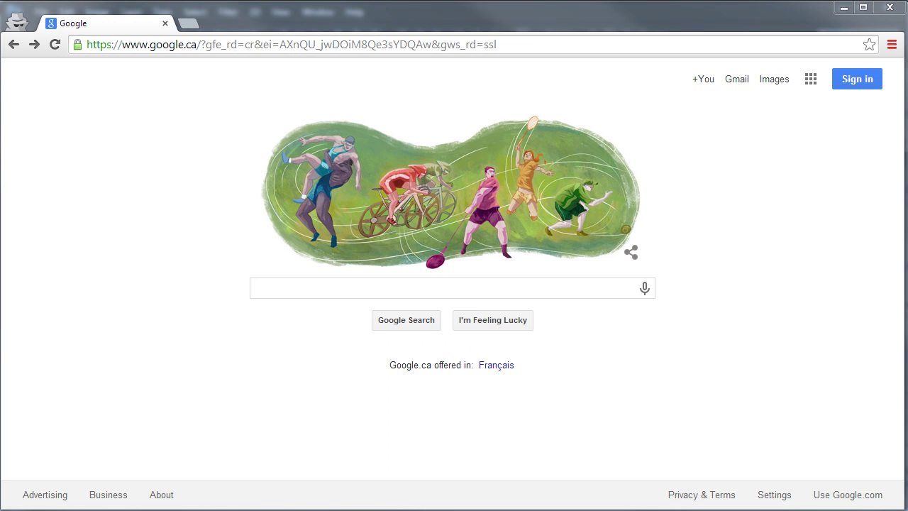
{"action": "key", "text": "alt+Tab"}
{"action": "left_click", "coordinate": [484, 281]}
{"action": "left_click_drag", "start_coordinate": [484, 277], "coordinate": [118, 196]}
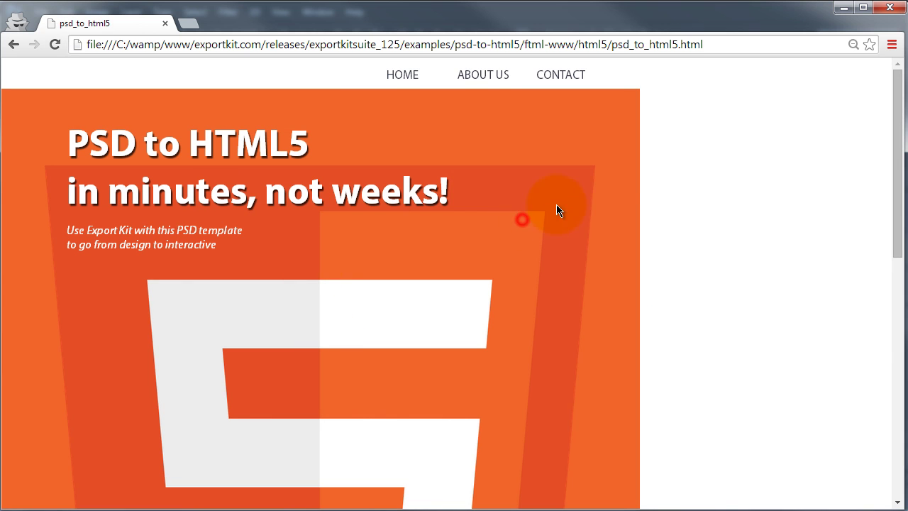
{"action": "left_click", "coordinate": [852, 44]}
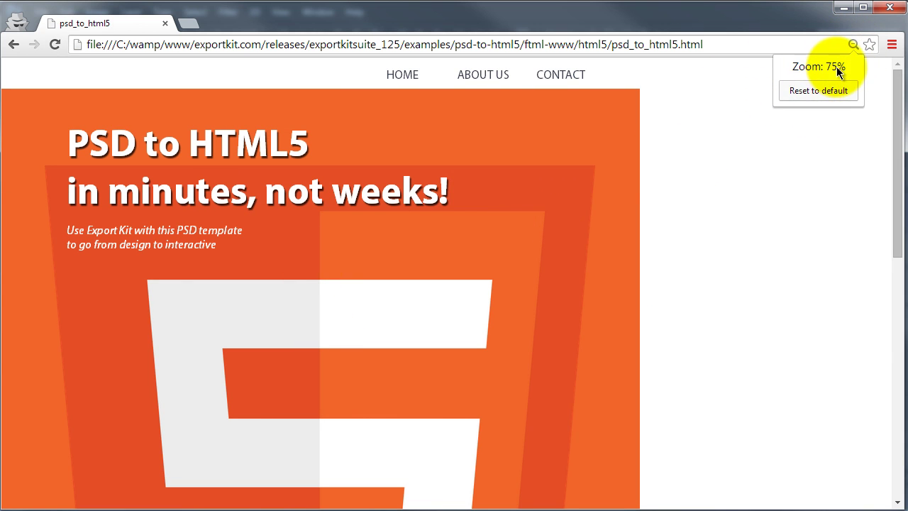
{"action": "left_click", "coordinate": [712, 169]}
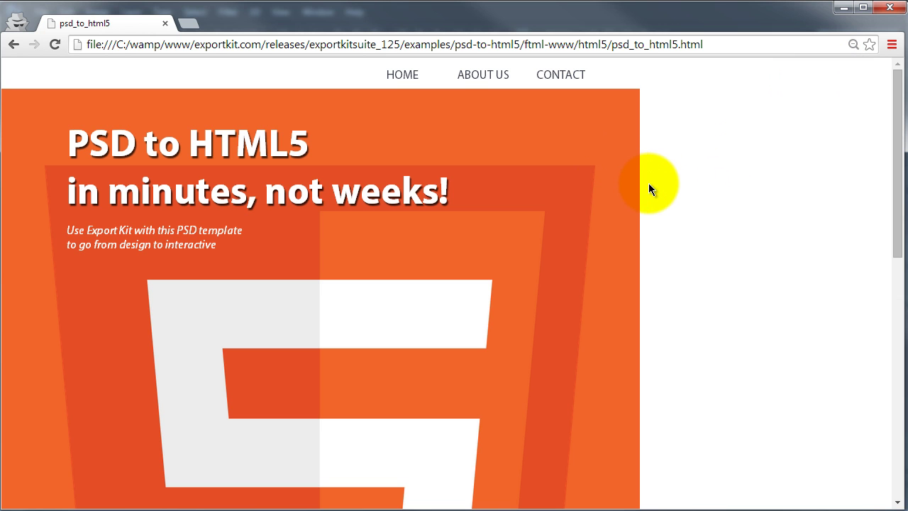
{"action": "left_click", "coordinate": [698, 173]}
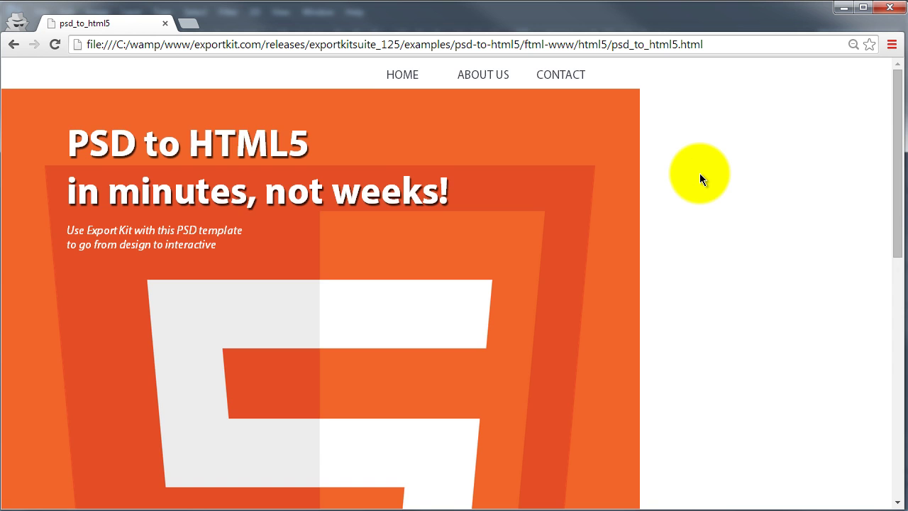
{"action": "scroll", "coordinate": [699, 179], "scroll_direction": "down", "scroll_amount": 8}
{"action": "scroll", "coordinate": [689, 198], "scroll_direction": "up", "scroll_amount": 8}
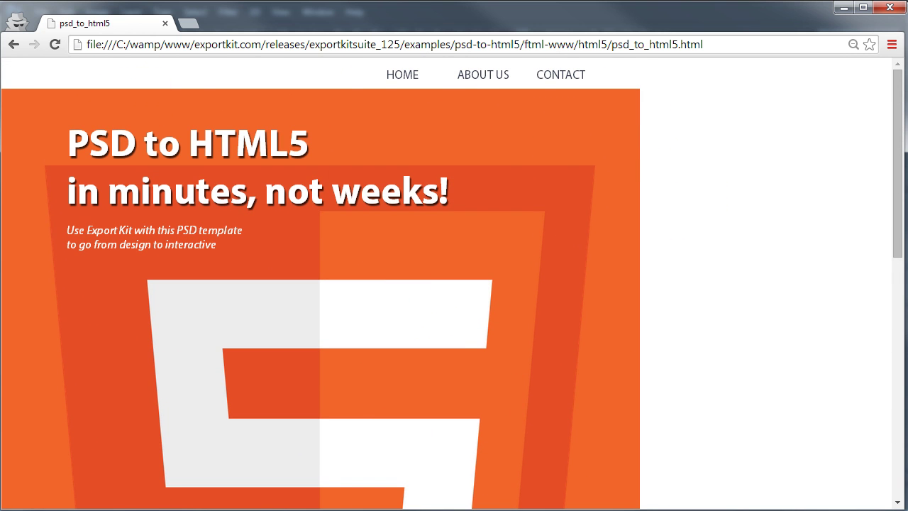
Return to Photoshop and hide the contact page and about us page groups.
{"action": "key", "text": "alt+Tab"}
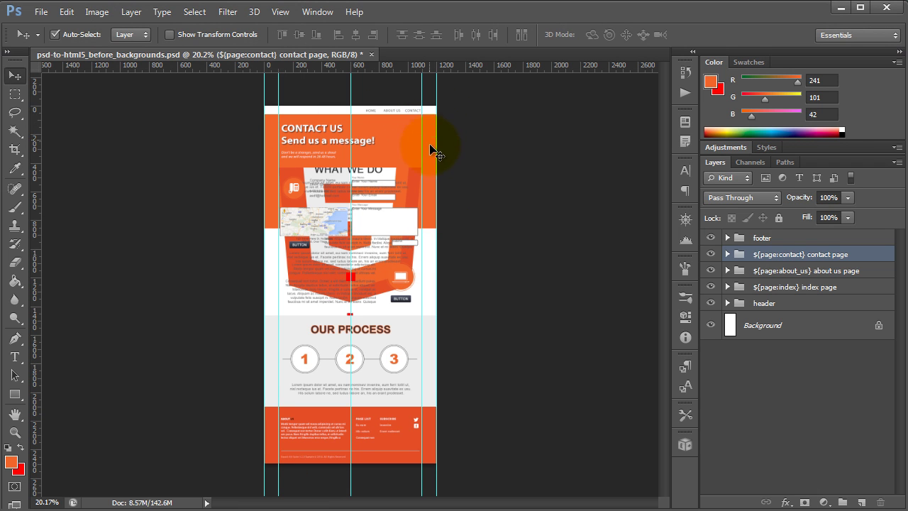
{"action": "left_click", "coordinate": [711, 254]}
{"action": "left_click", "coordinate": [711, 270]}
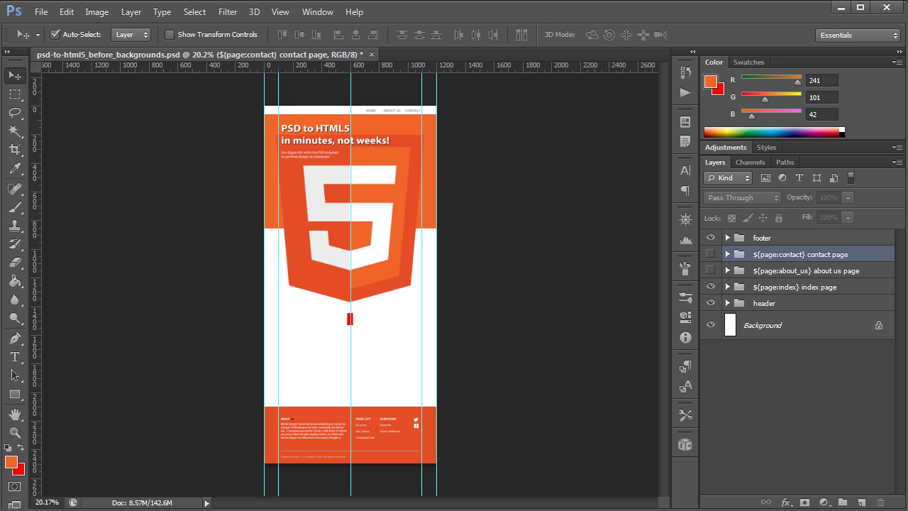
Open Export Kit Suite, continue the free trial, and choose the HTML5 export with Customize enabled.
{"action": "left_click", "coordinate": [686, 444]}
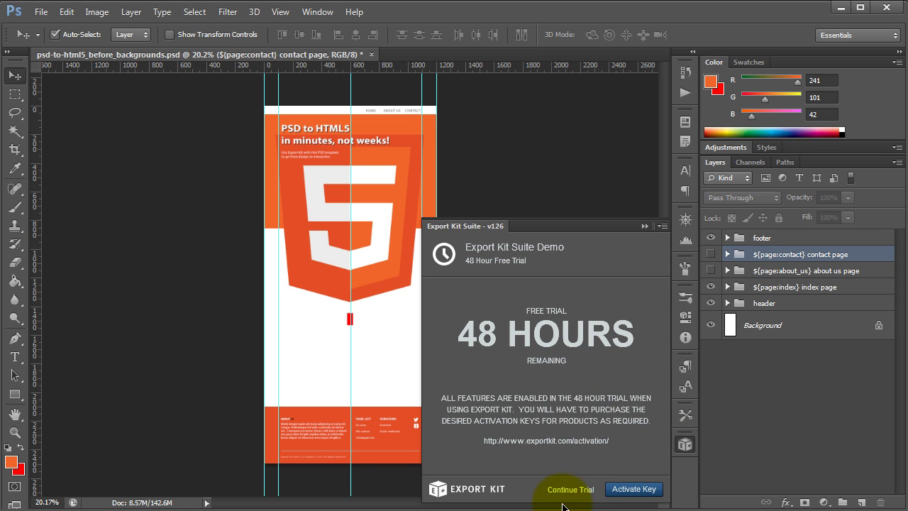
{"action": "left_click", "coordinate": [575, 489]}
{"action": "left_click", "coordinate": [616, 231]}
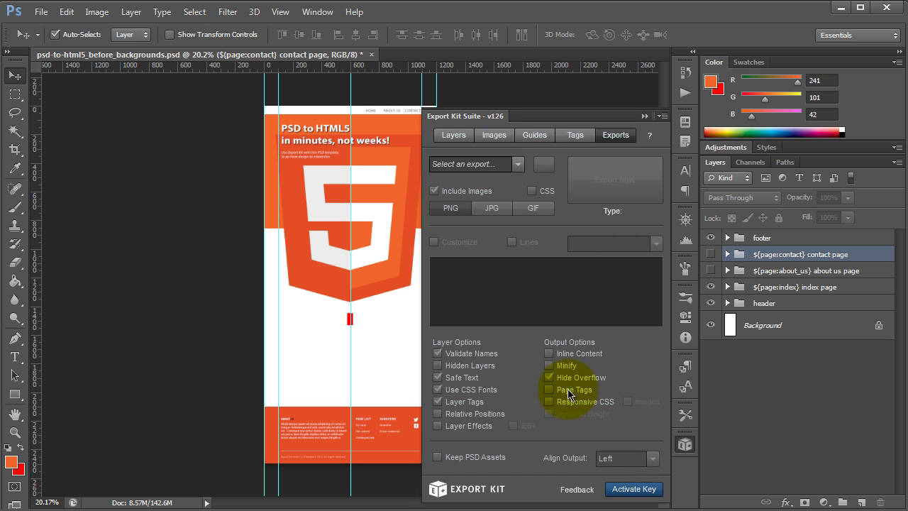
{"action": "left_click", "coordinate": [517, 164]}
{"action": "left_click", "coordinate": [490, 177]}
{"action": "left_click", "coordinate": [458, 245]}
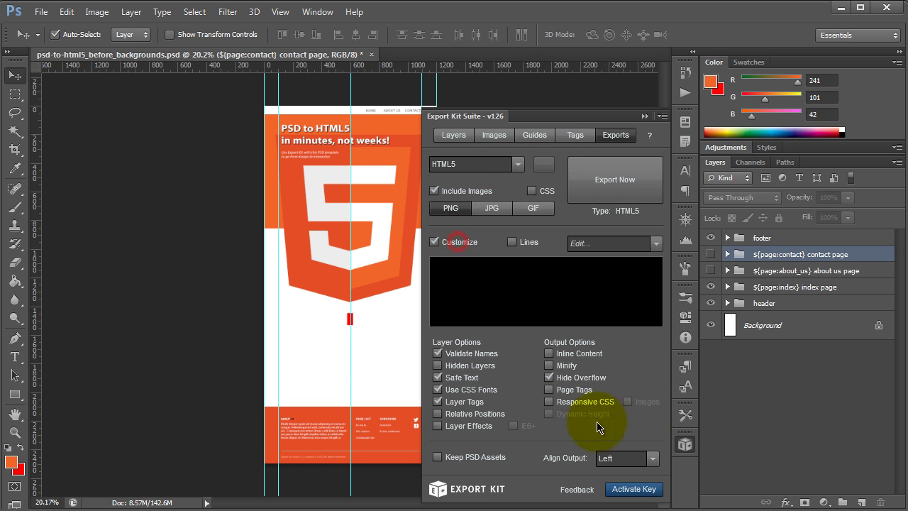
Review Export Kit's Align Output choices against the exported page in the browser, and close the Export Kit Suite.
{"action": "left_click", "coordinate": [651, 459]}
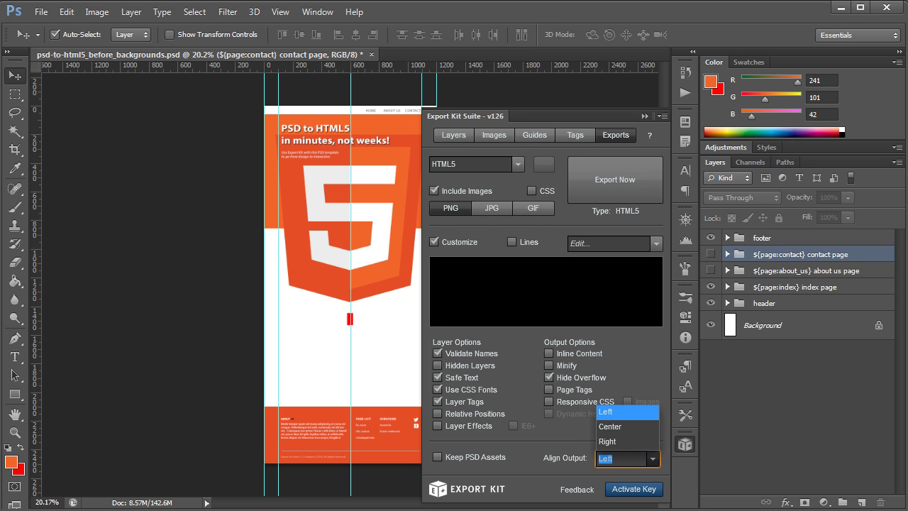
{"action": "key", "text": "Return"}
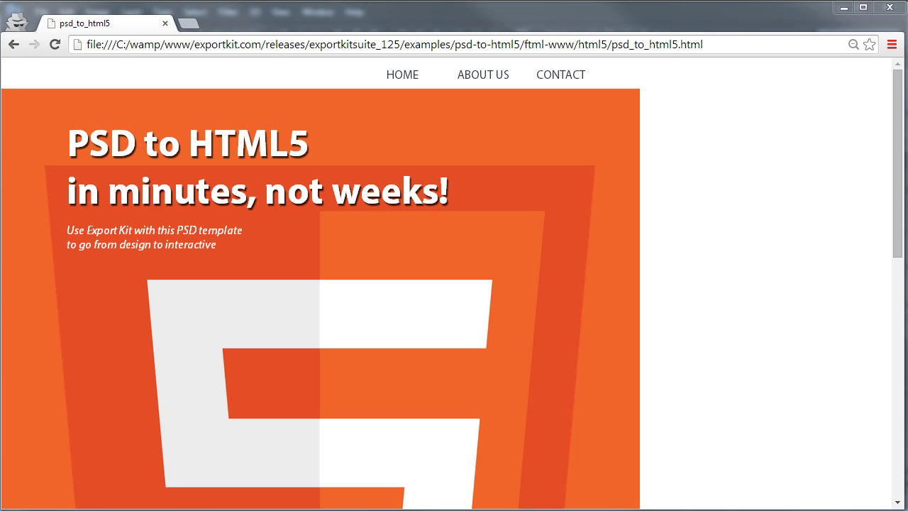
{"action": "key", "text": "F5"}
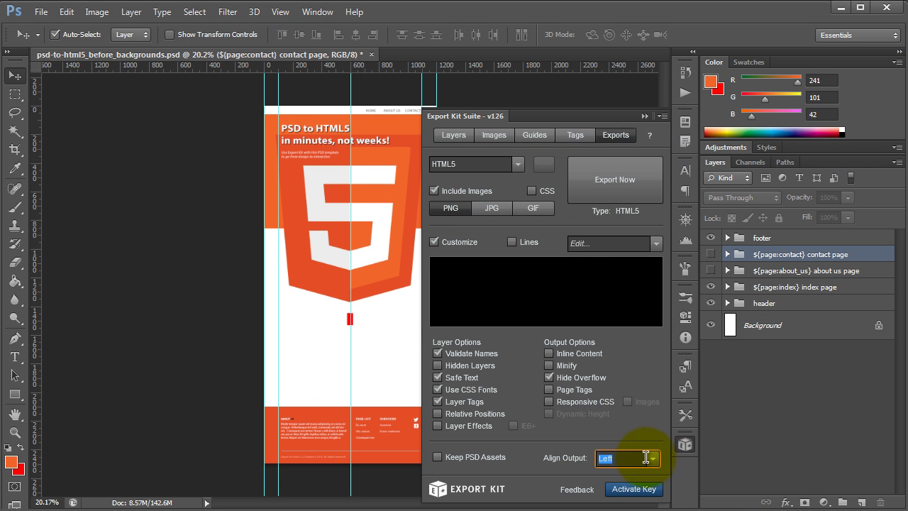
{"action": "left_click", "coordinate": [650, 459]}
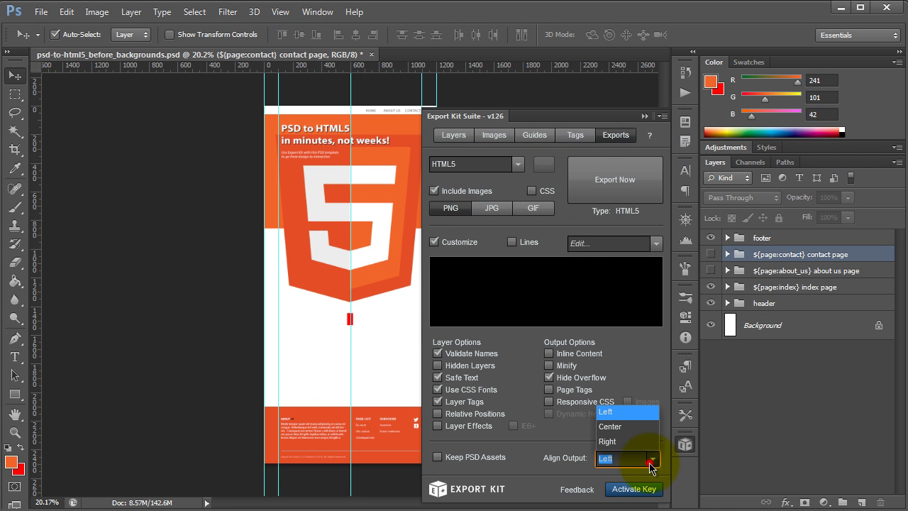
{"action": "left_click", "coordinate": [656, 461]}
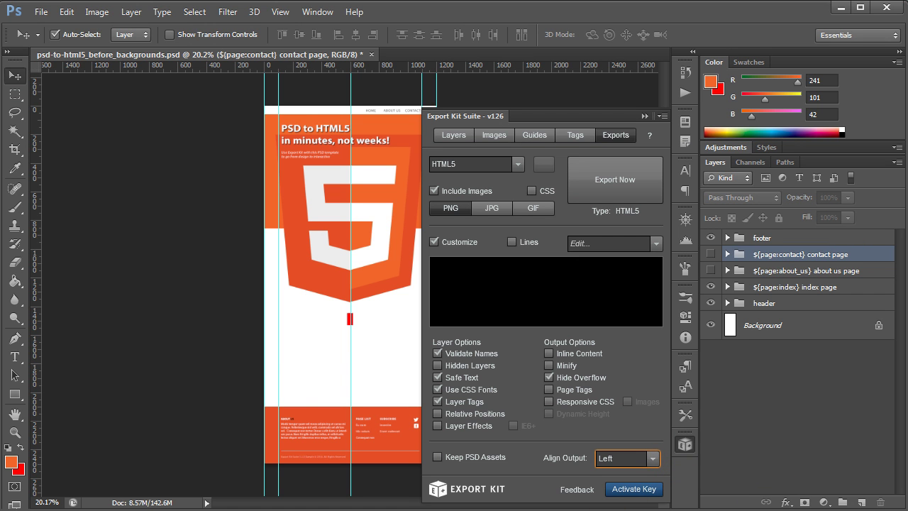
{"action": "left_click", "coordinate": [686, 447]}
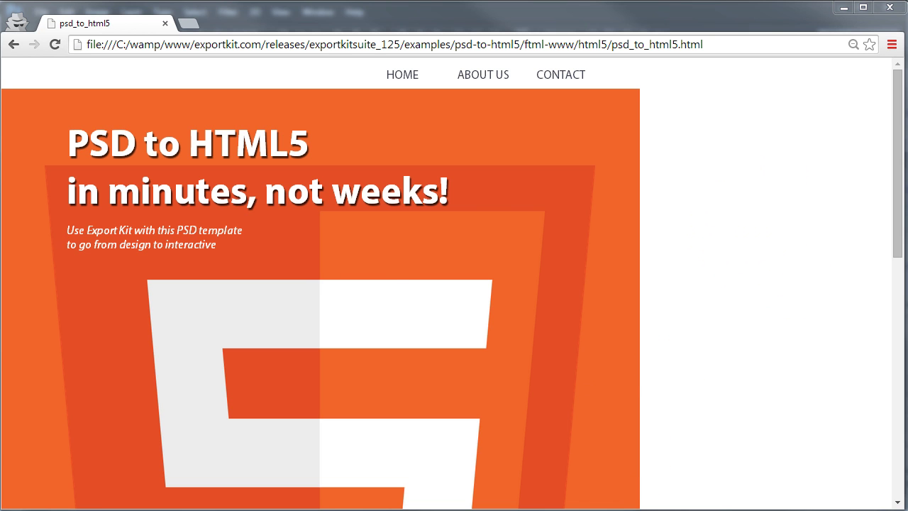
Return to Photoshop and expand the canvas with Reveal All to show the full-width backgrounds.
{"action": "key", "text": "alt+Tab"}
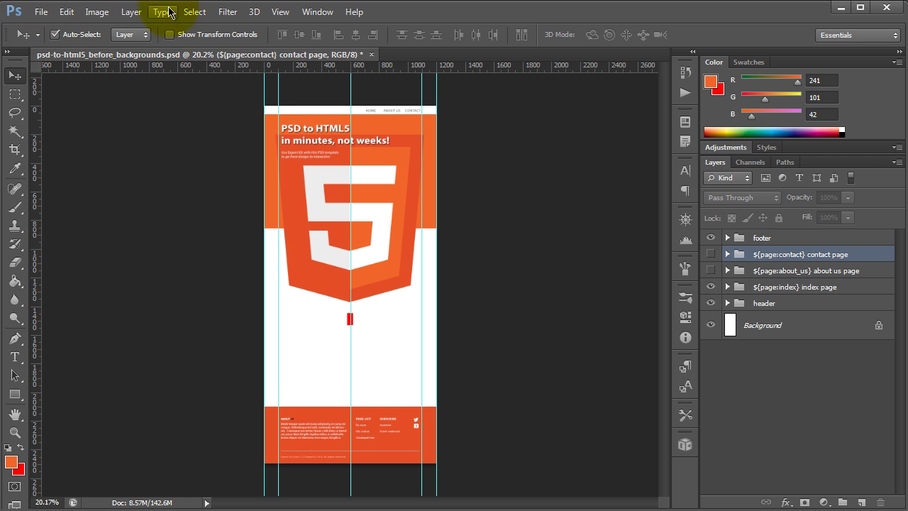
{"action": "left_click", "coordinate": [95, 12]}
{"action": "left_click", "coordinate": [152, 181]}
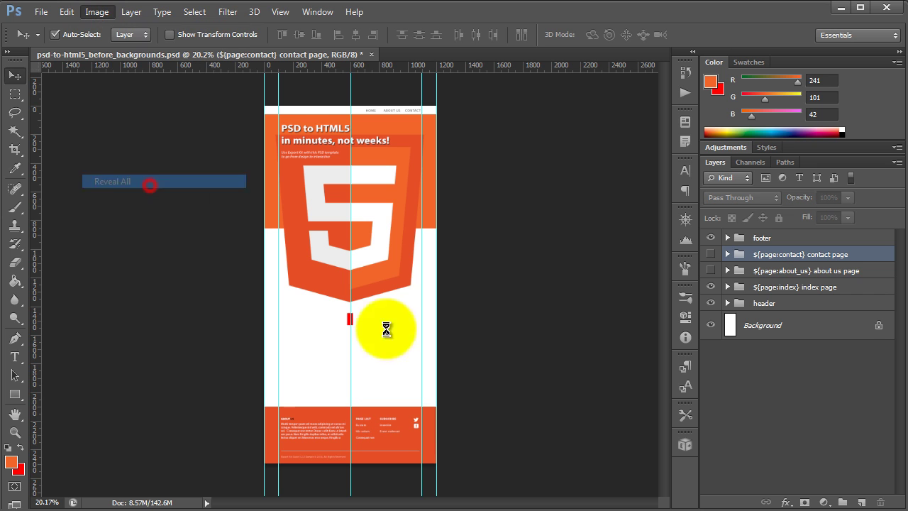
{"action": "left_click", "coordinate": [643, 183]}
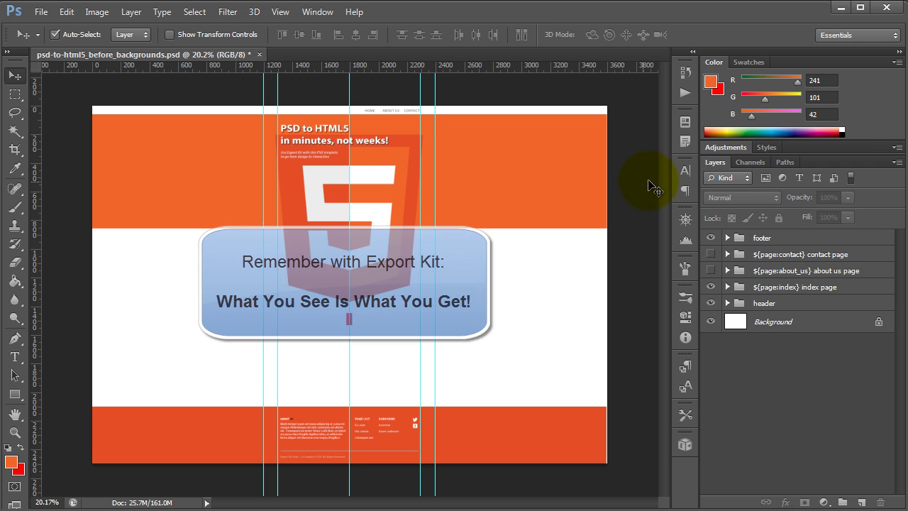
{"action": "left_click", "coordinate": [118, 94]}
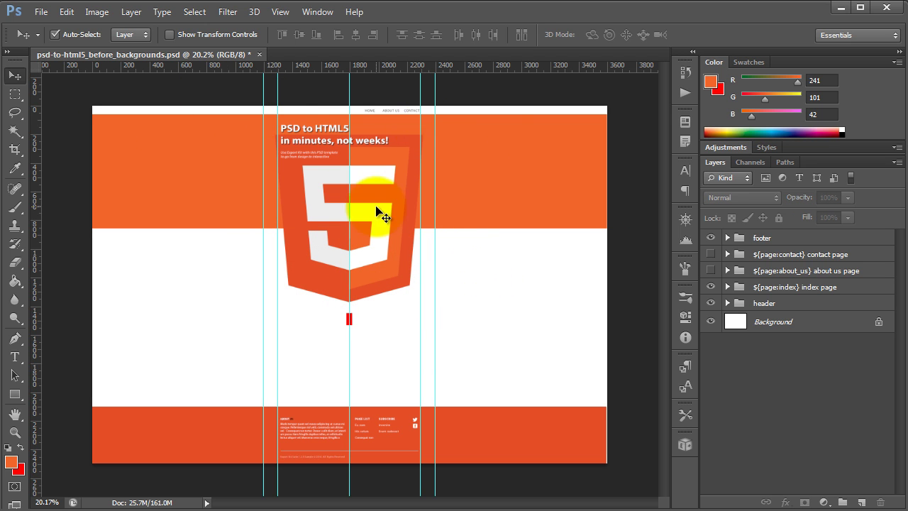
Set the canvas width to 1100 pixels, keeping the centre anchor.
{"action": "key", "text": "ctrl+alt+c"}
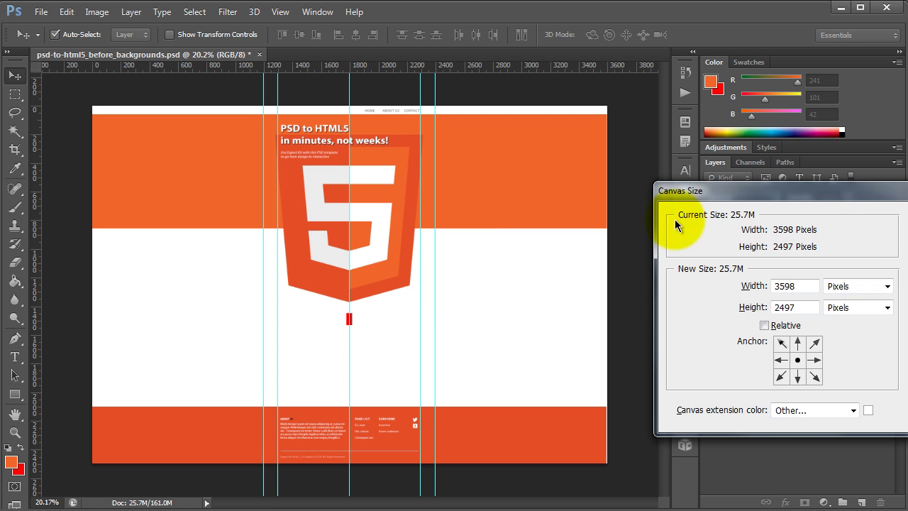
{"action": "left_click_drag", "start_coordinate": [820, 190], "coordinate": [447, 169]}
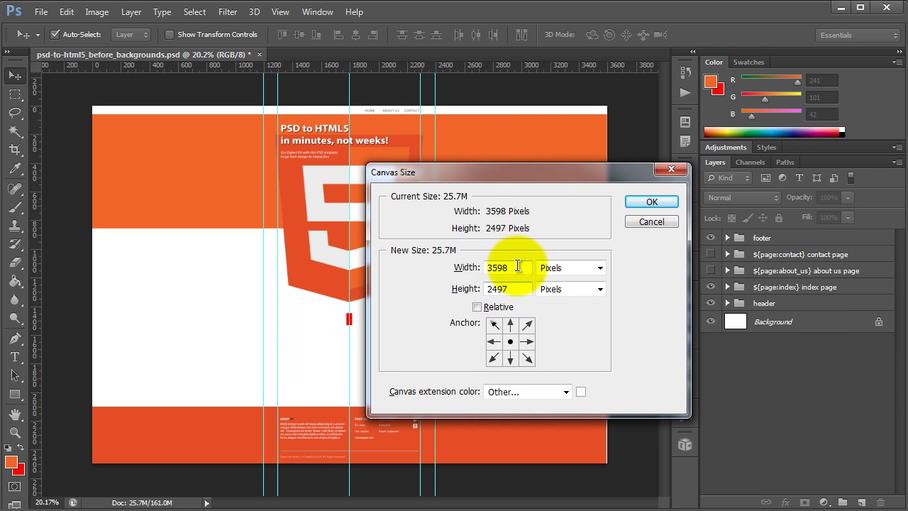
{"action": "left_click_drag", "start_coordinate": [524, 269], "coordinate": [448, 269]}
{"action": "type", "text": "1100"}
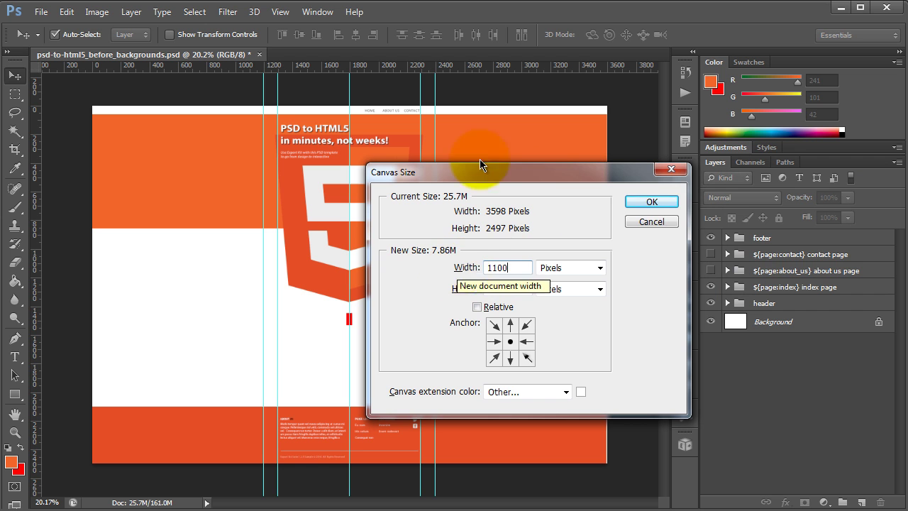
{"action": "left_click", "coordinate": [664, 204]}
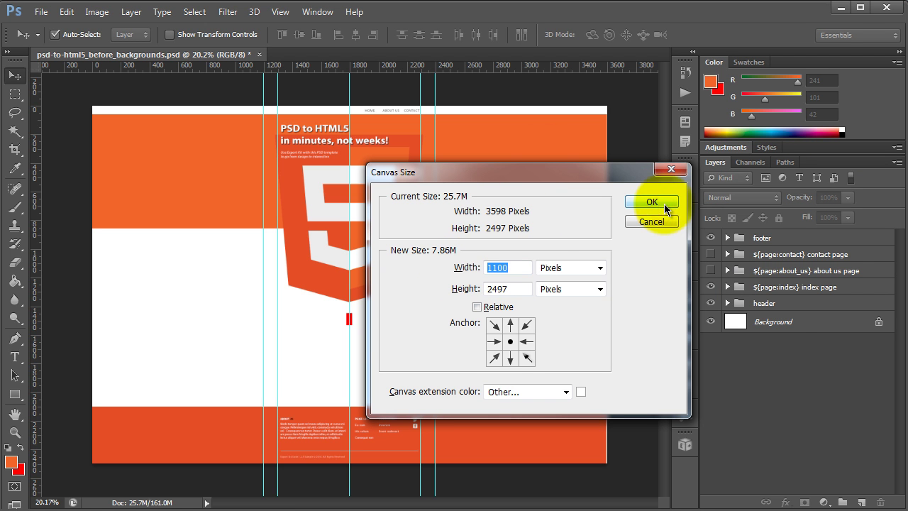
{"action": "left_click", "coordinate": [652, 284]}
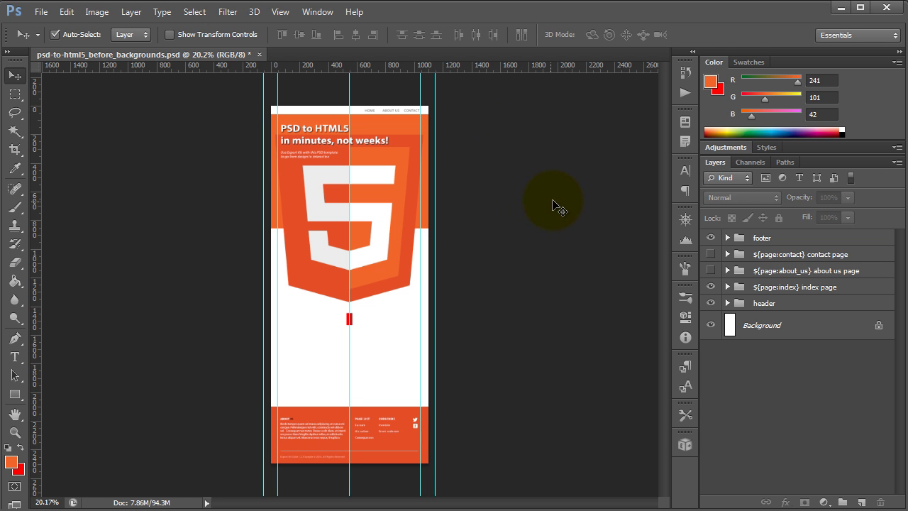
Undo the last canvas resize and set the canvas width to 1200 pixels, keeping the centre anchor.
{"action": "key", "text": "ctrl+z"}
{"action": "key", "text": "ctrl+alt+c"}
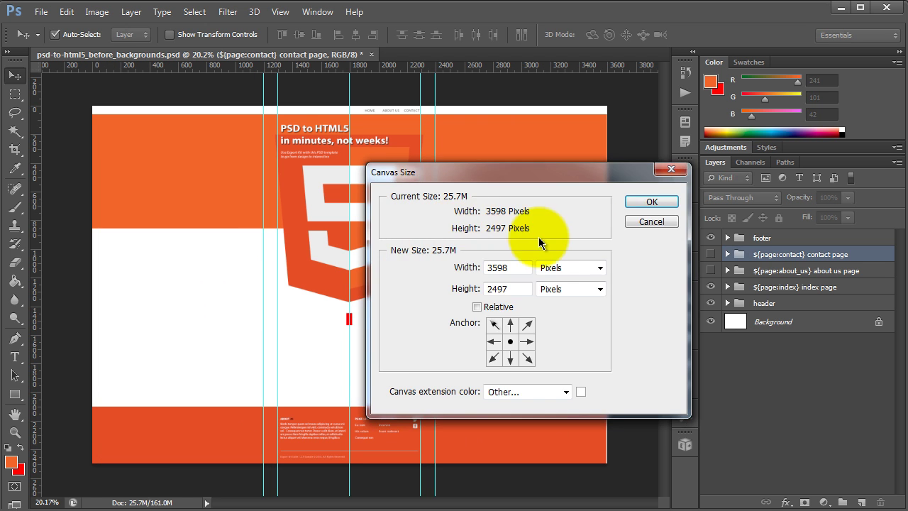
{"action": "double_click", "coordinate": [500, 267]}
{"action": "type", "text": "1200"}
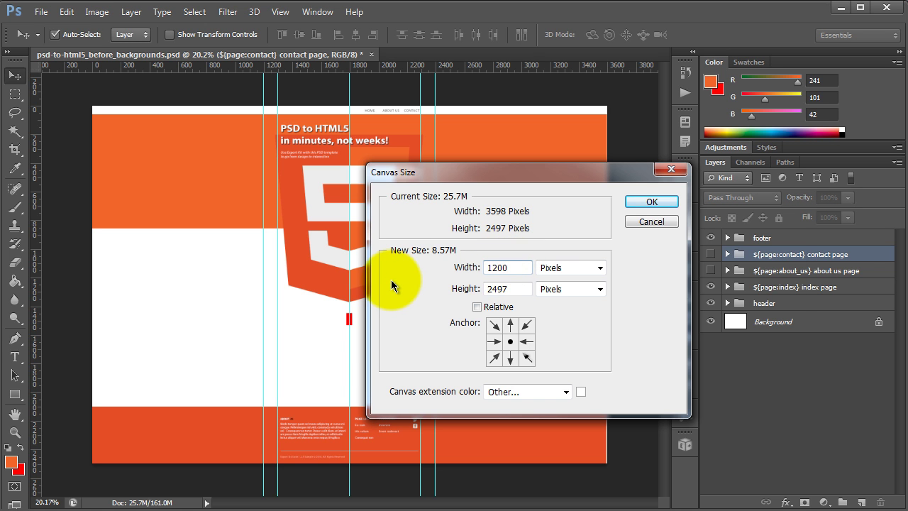
{"action": "key", "text": "Return"}
{"action": "key", "text": "Return"}
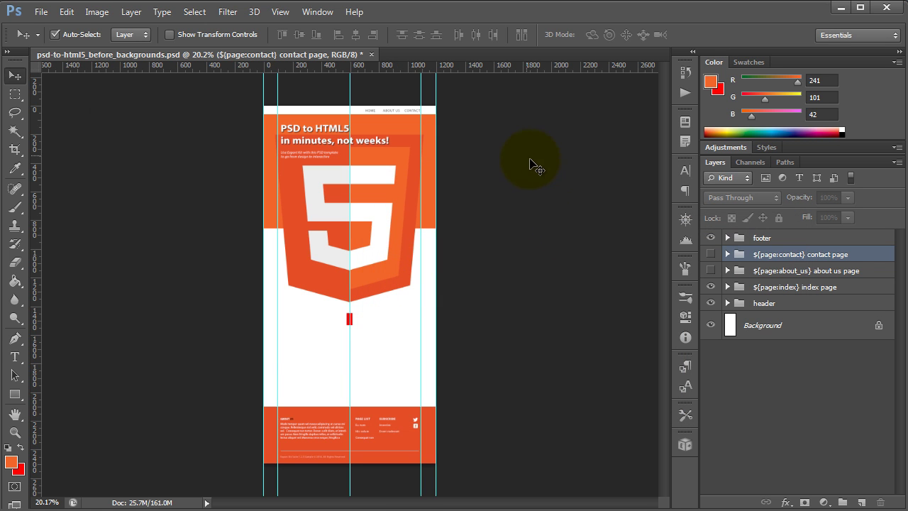
Clear the layer selection and select the orange header background shape on the index page.
{"action": "left_click", "coordinate": [519, 149]}
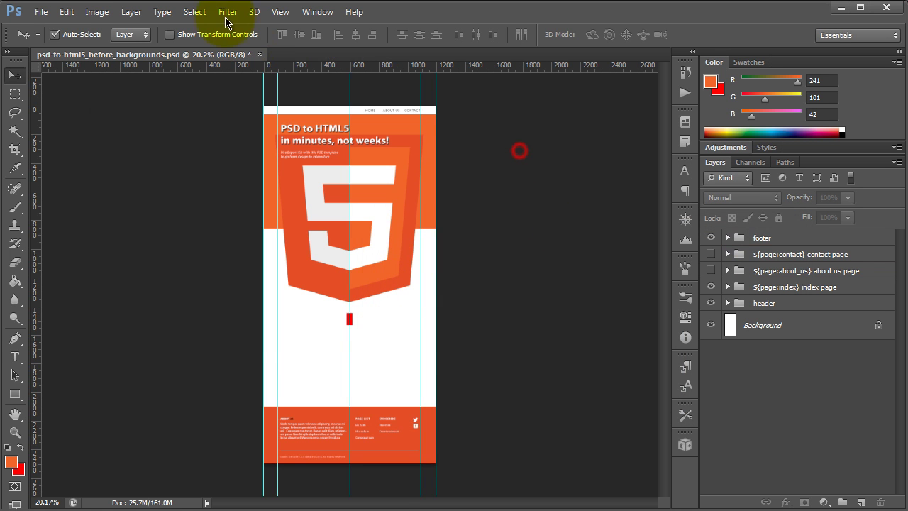
{"action": "left_click", "coordinate": [269, 170]}
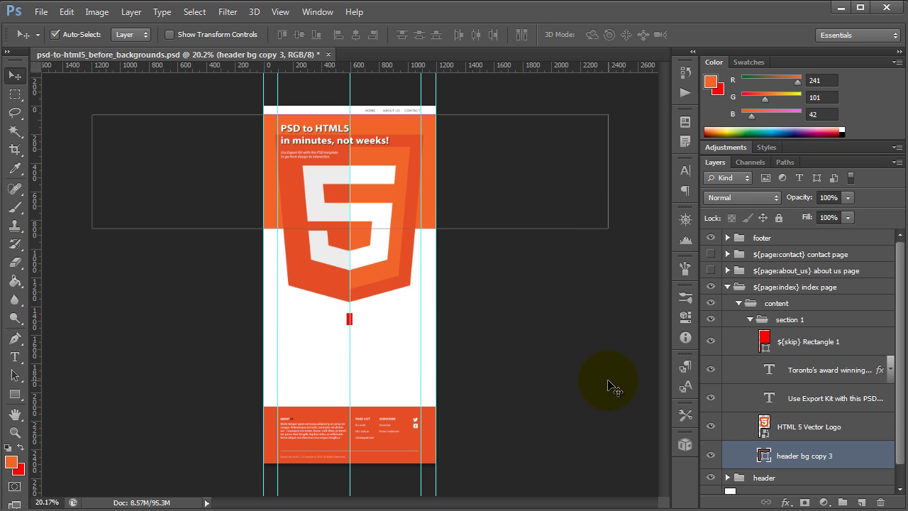
Open Export Kit Suite, continue the free trial, and choose the HTML5 export with Customize enabled.
{"action": "left_click", "coordinate": [684, 444]}
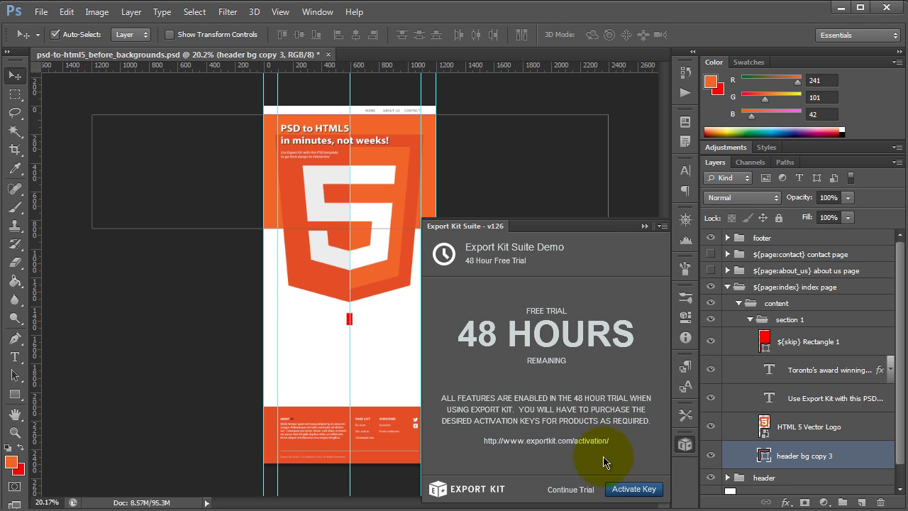
{"action": "left_click", "coordinate": [559, 488]}
{"action": "left_click", "coordinate": [615, 231]}
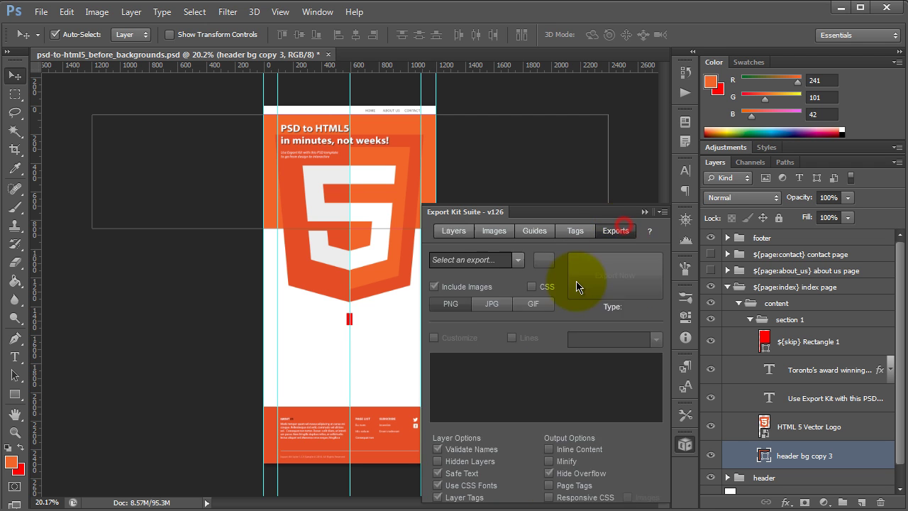
{"action": "left_click", "coordinate": [520, 163]}
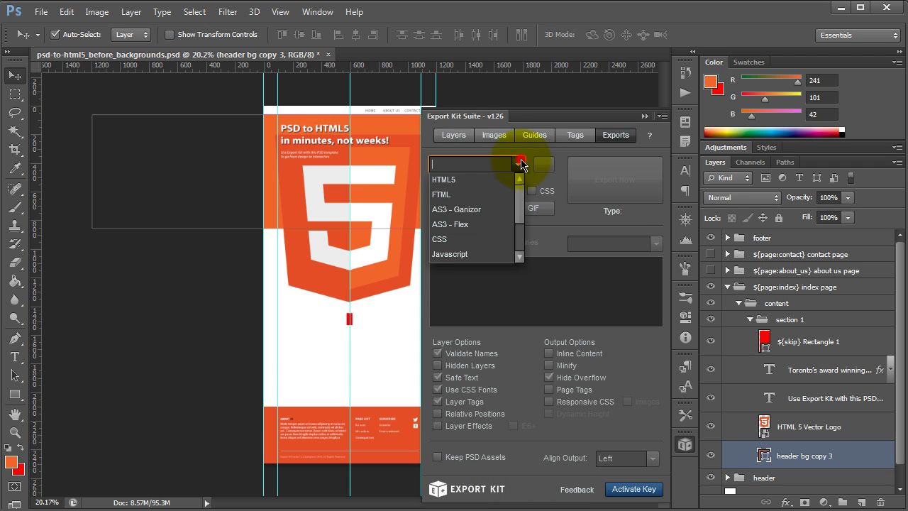
{"action": "left_click", "coordinate": [468, 179]}
{"action": "left_click", "coordinate": [458, 242]}
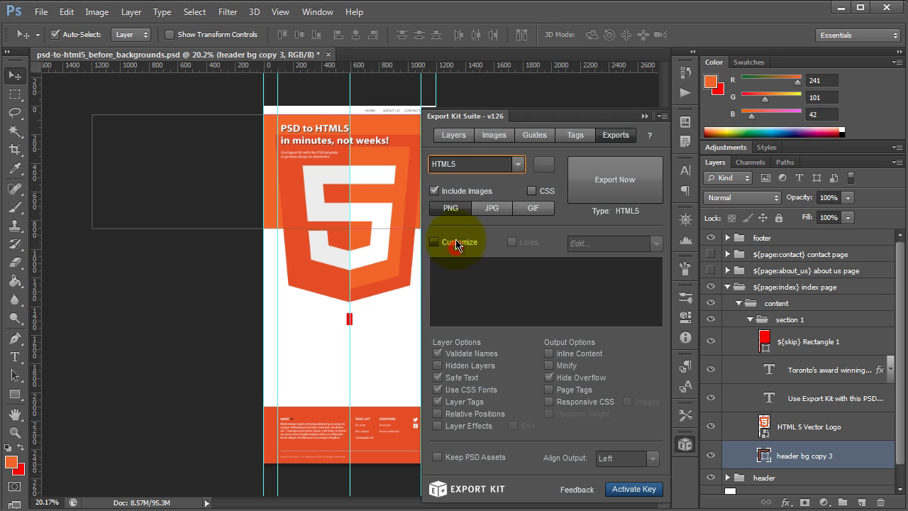
Enable Relative Positions, Layer Effects, Page Tags and Dynamic Height for the HTML5 export.
{"action": "left_click", "coordinate": [477, 415]}
{"action": "left_click", "coordinate": [476, 426]}
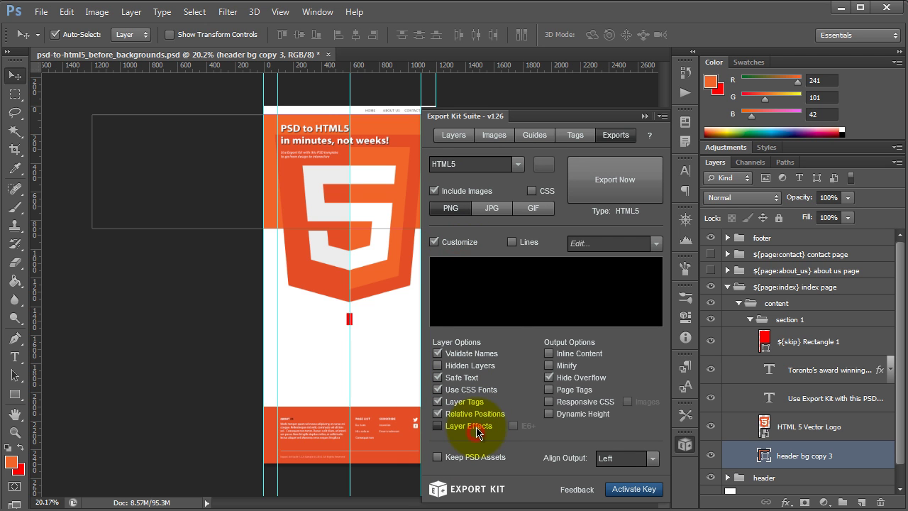
{"action": "left_click", "coordinate": [572, 391]}
{"action": "left_click", "coordinate": [576, 414]}
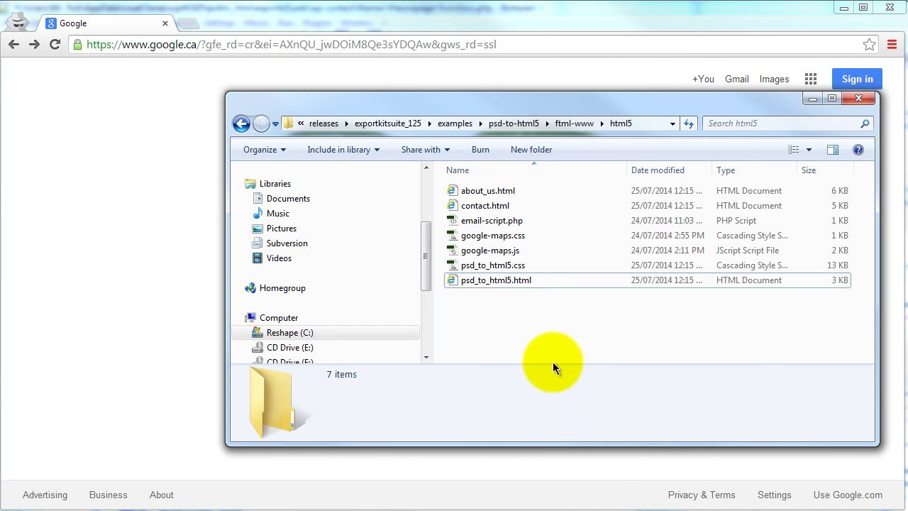
Open the exported psd_to_html5.html in the browser and examine the page's backgrounds from header to footer.
{"action": "left_click", "coordinate": [492, 282]}
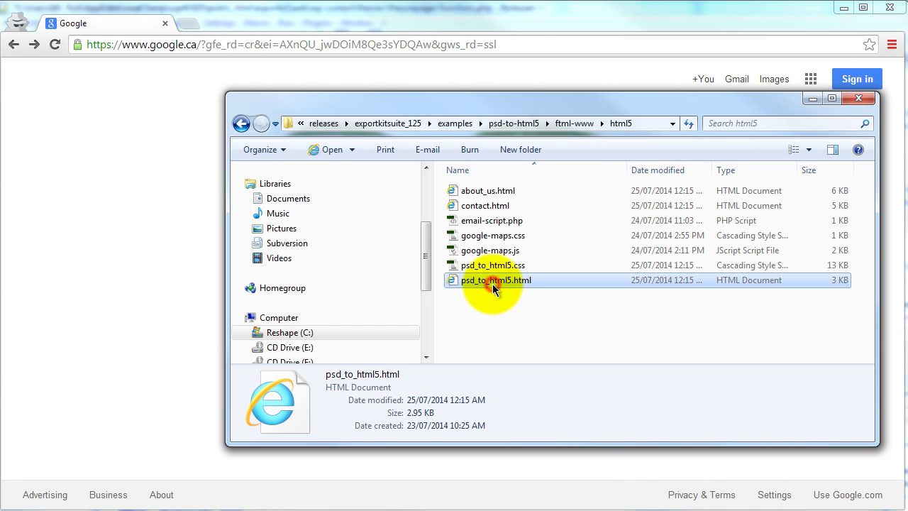
{"action": "double_click", "coordinate": [488, 279]}
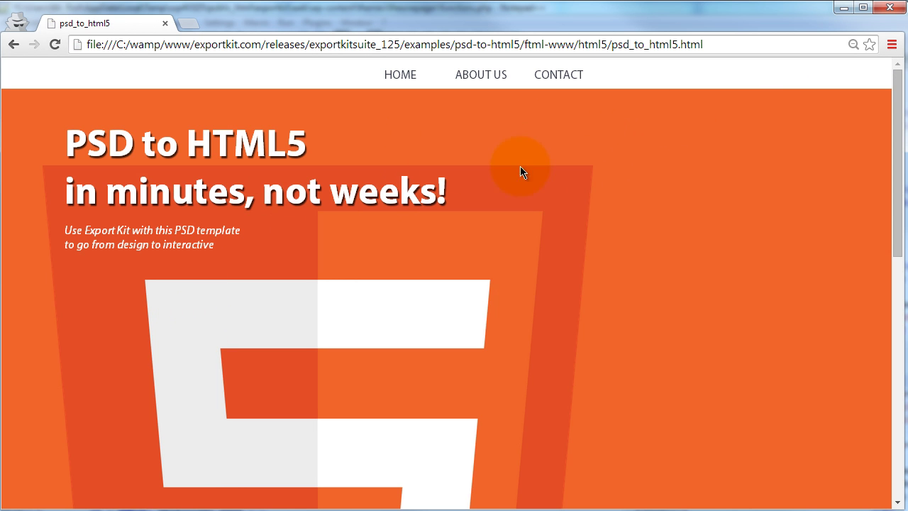
{"action": "scroll", "coordinate": [848, 233], "scroll_direction": "down", "scroll_amount": 10}
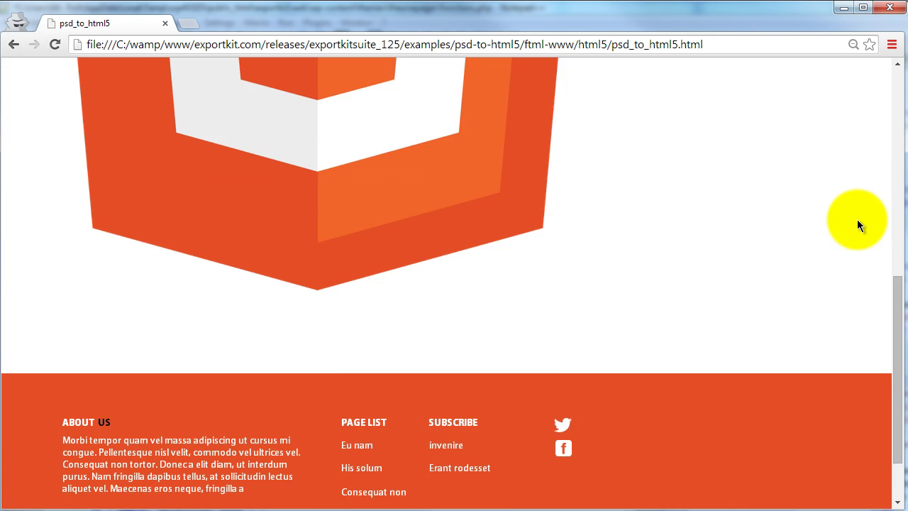
{"action": "scroll", "coordinate": [814, 273], "scroll_direction": "up", "scroll_amount": 10}
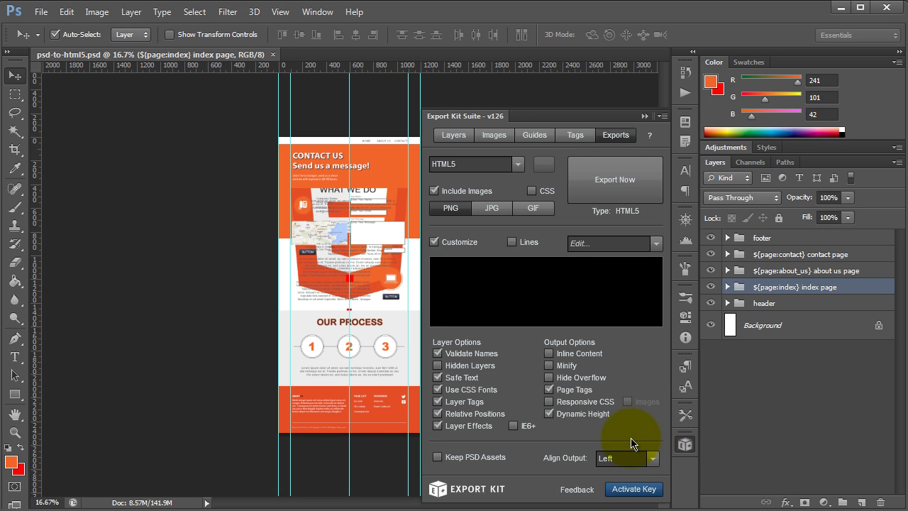
Return to Photoshop and view the Align Output choices in Export Kit.
{"action": "left_click", "coordinate": [650, 459]}
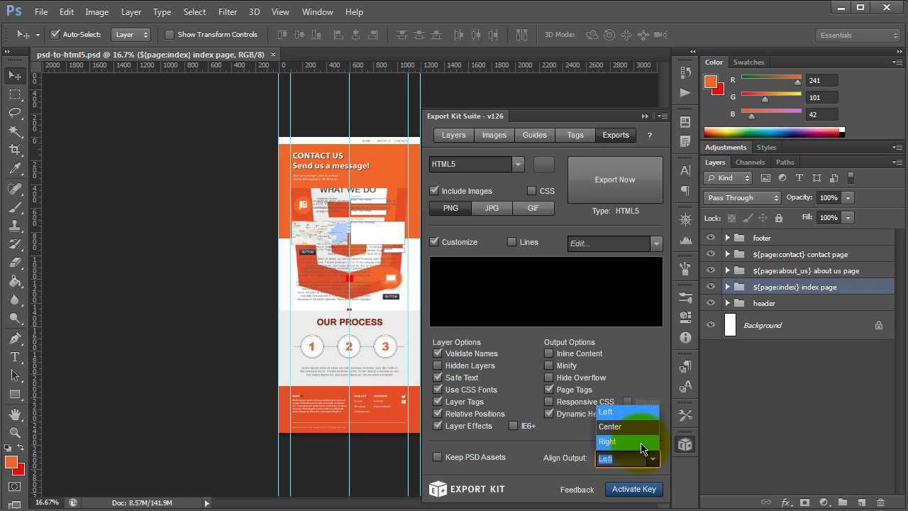
{"action": "left_click", "coordinate": [562, 443]}
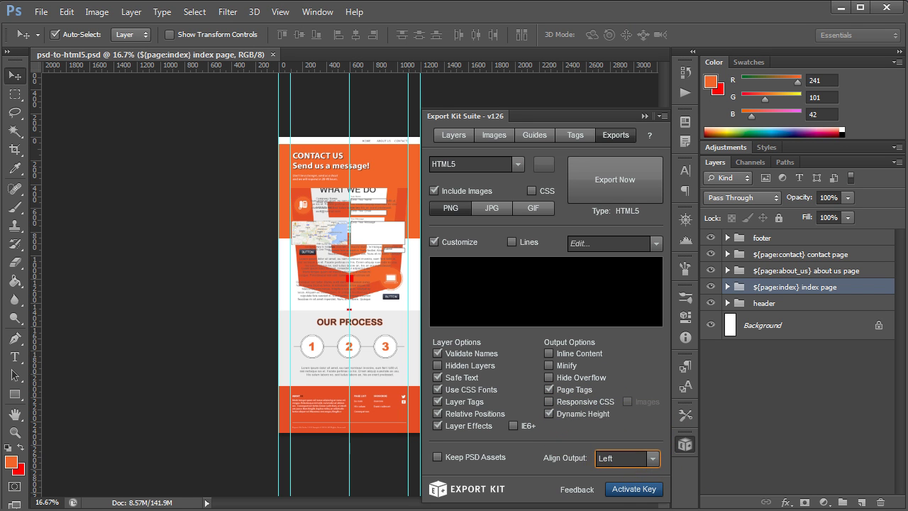